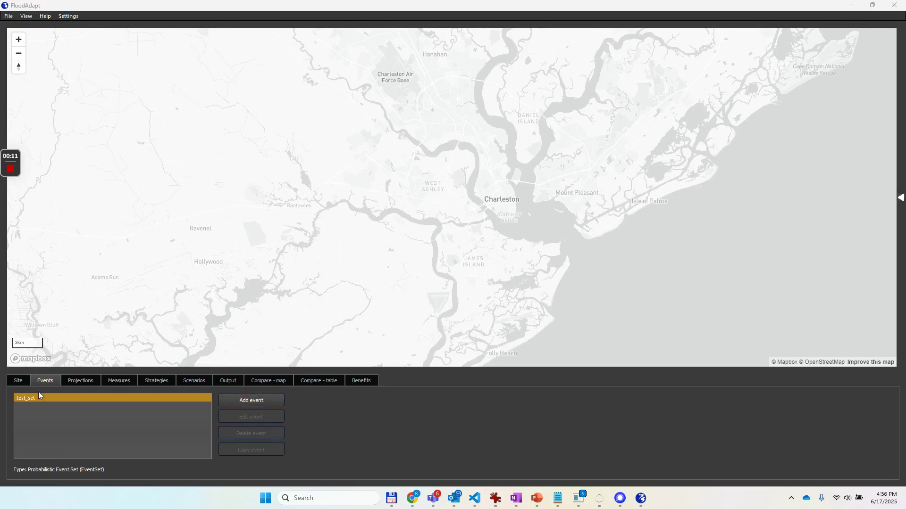
# Add a Historical event with a time frame starting 2023-12-16 and stopping 2023-12-19.
pyautogui.click(250, 401)
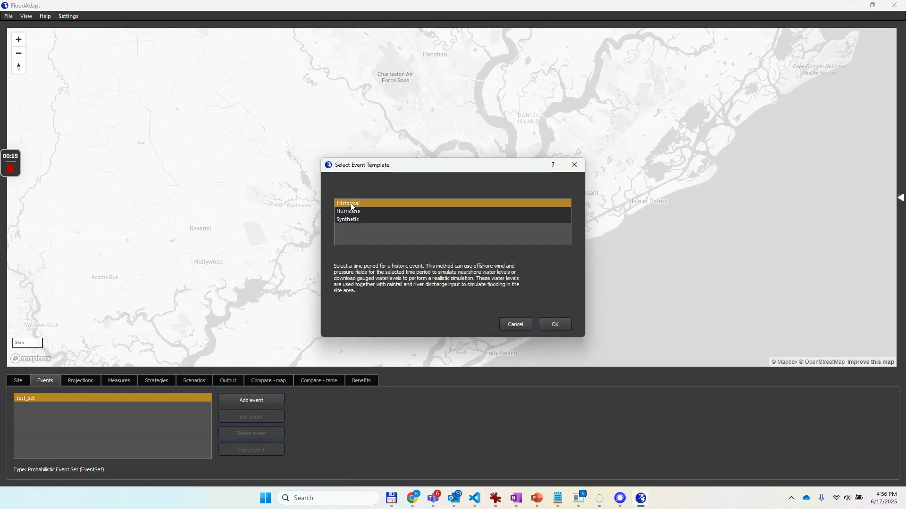
pyautogui.click(555, 324)
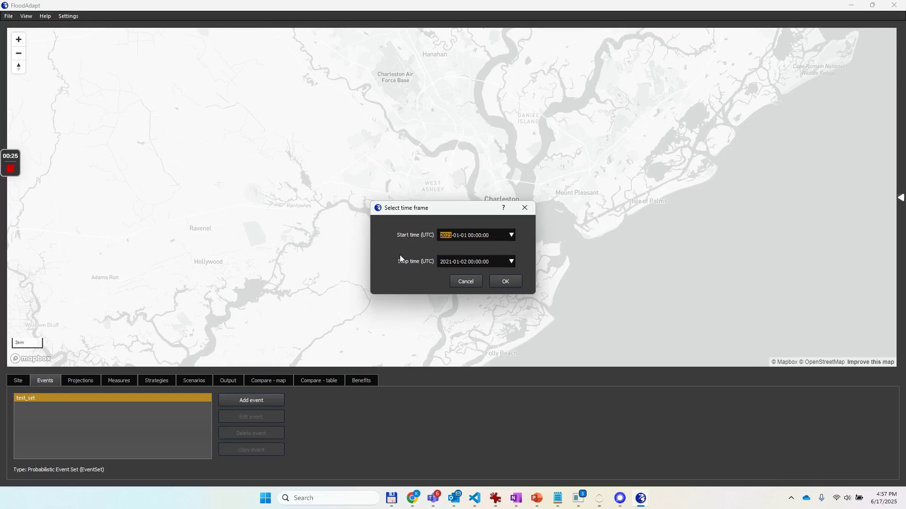
pyautogui.write('2023-12-16')
pyautogui.press('Tab')
pyautogui.press('Tab')
pyautogui.press('Tab')
pyautogui.write('2023-12-19')
pyautogui.click(499, 283)
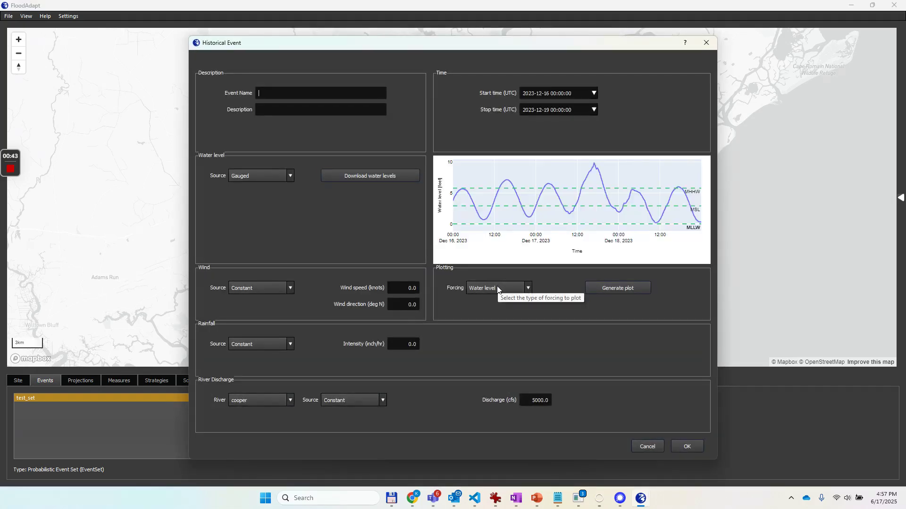
# Name the event noreaster, describe it as "Nor'easter event from 2023", keep the Gauged water level source, and save it.
pyautogui.moveTo(617, 194)
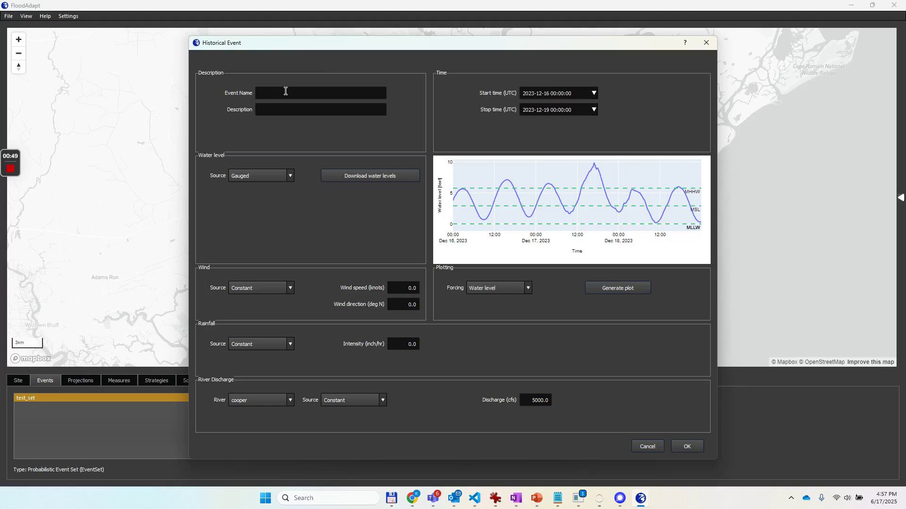
pyautogui.write('noreaste')
pyautogui.write("Nor'easter event ")
pyautogui.write('from 2023')
pyautogui.click(290, 176)
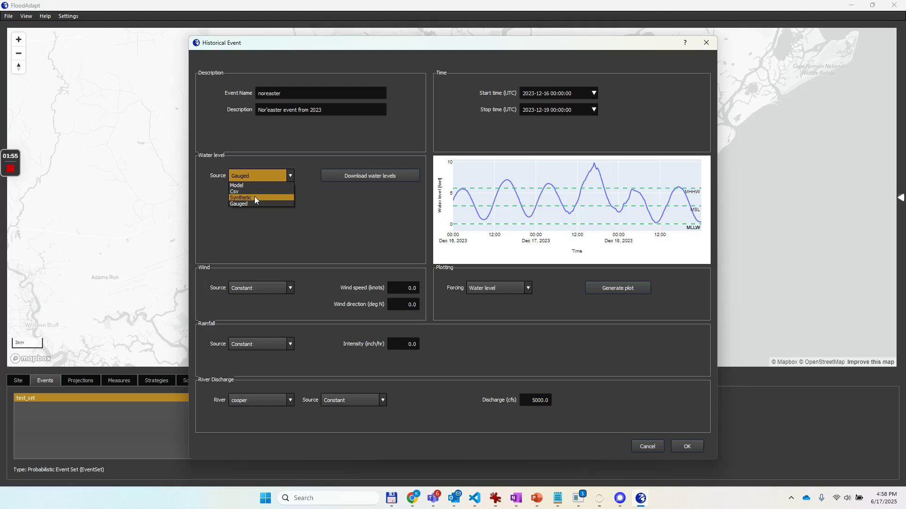
pyautogui.click(321, 201)
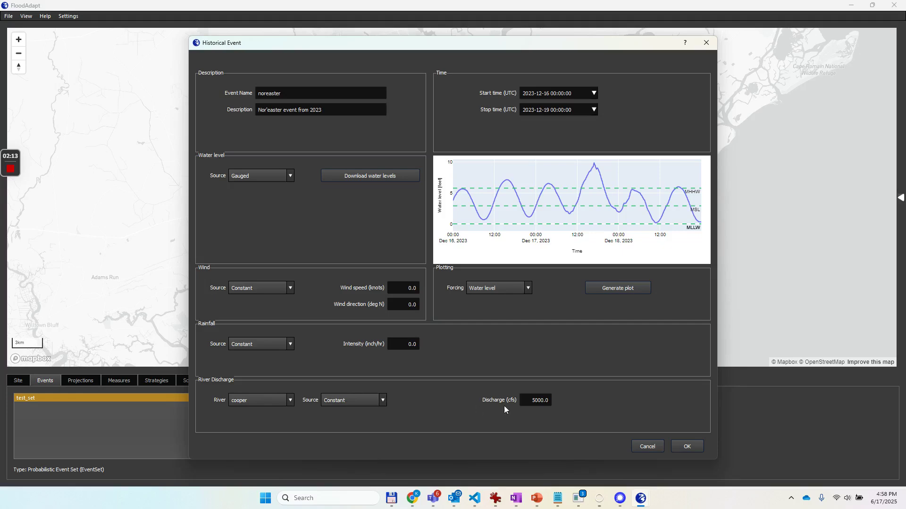
pyautogui.click(683, 446)
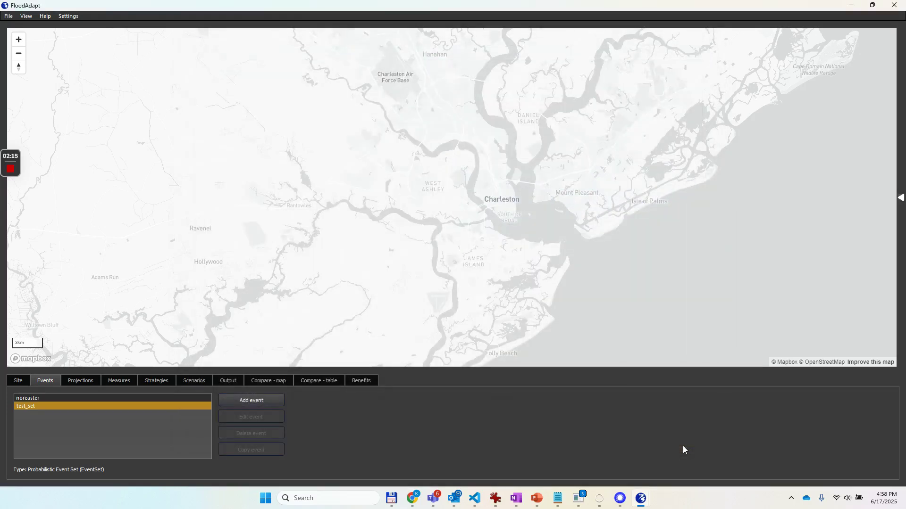
# Copy the noreaster event as noreaster_rainfall with the description "Nor'easter event with rainfall".
pyautogui.click(29, 398)
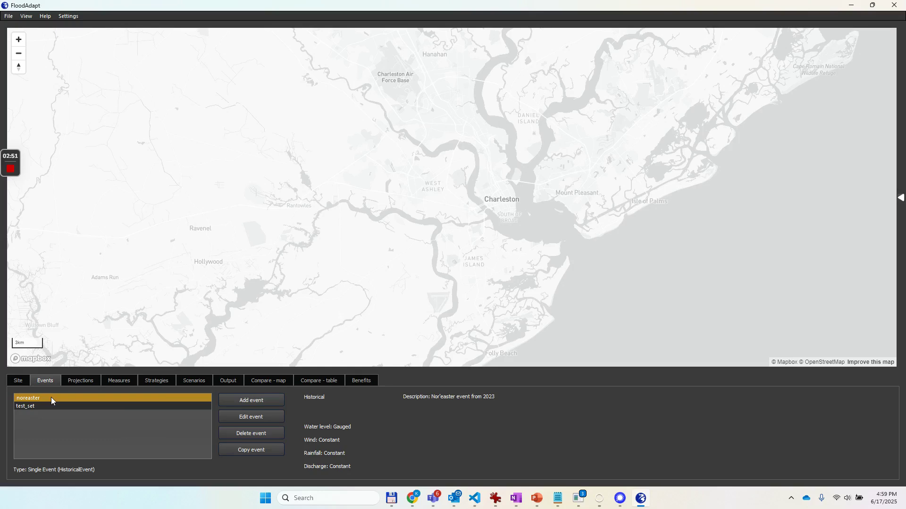
pyautogui.click(263, 452)
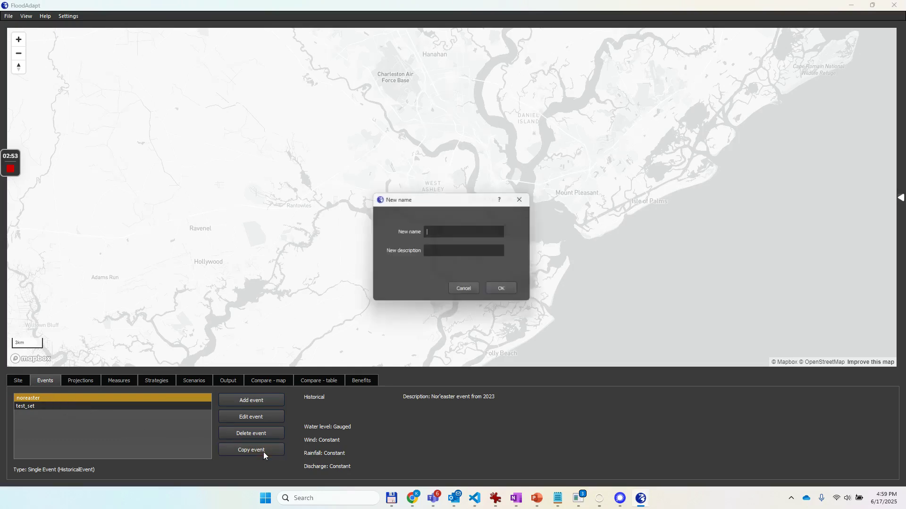
pyautogui.write('n')
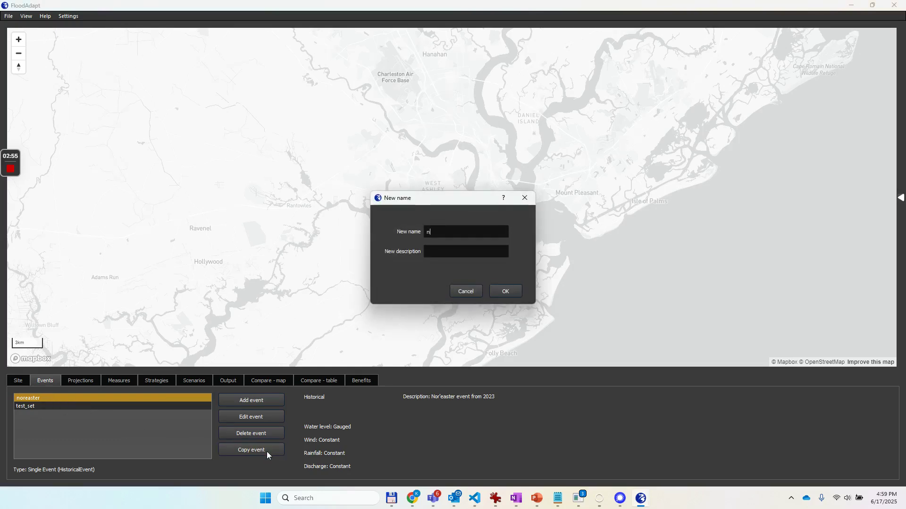
pyautogui.write("oreaster_rainfallNor'e")
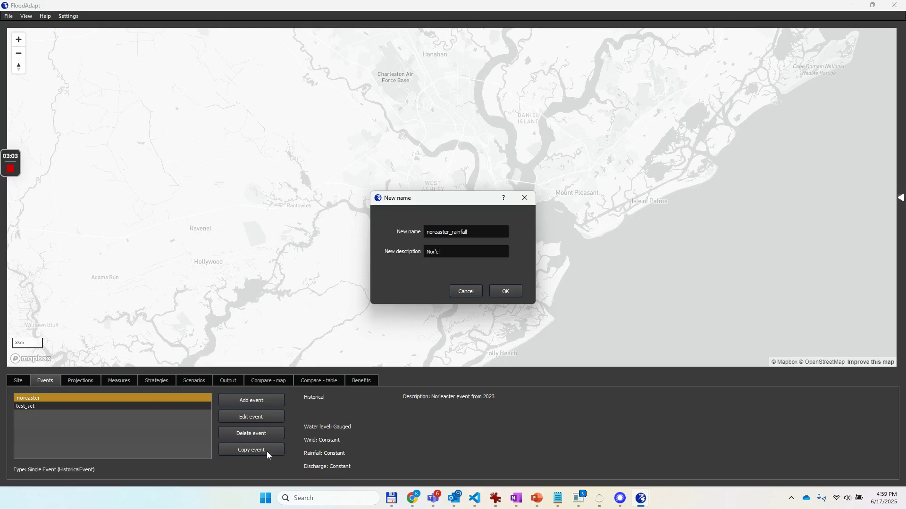
pyautogui.write('aster event with rainfall')
pyautogui.click(515, 292)
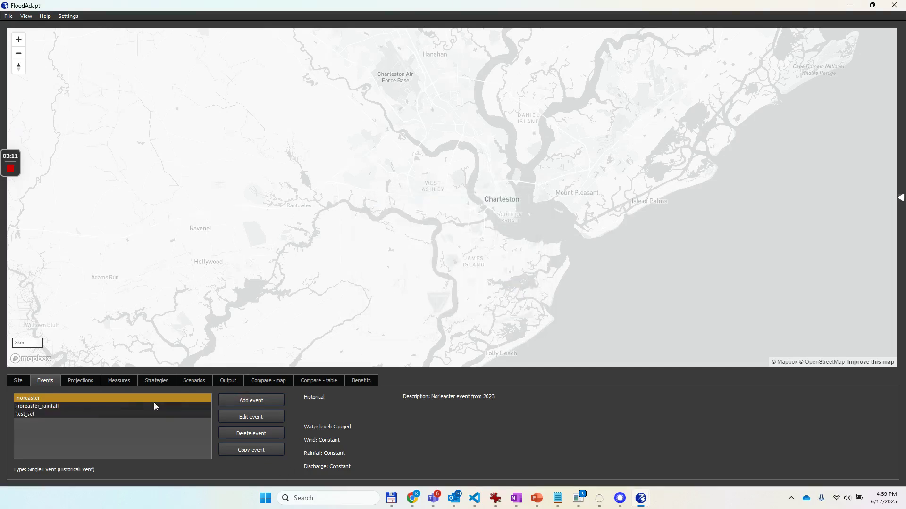
# Edit the noreaster_rainfall event to use Csv as the rainfall source and check the required time series format.
pyautogui.click(42, 406)
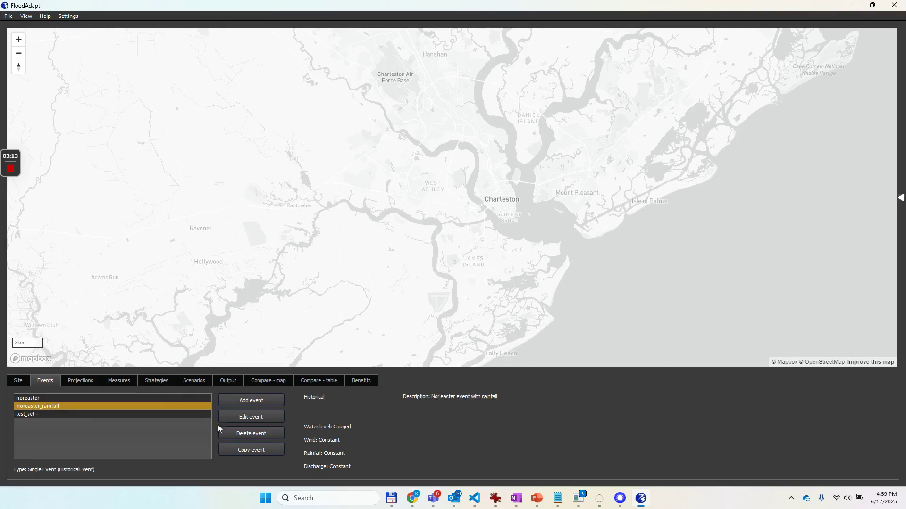
pyautogui.click(268, 416)
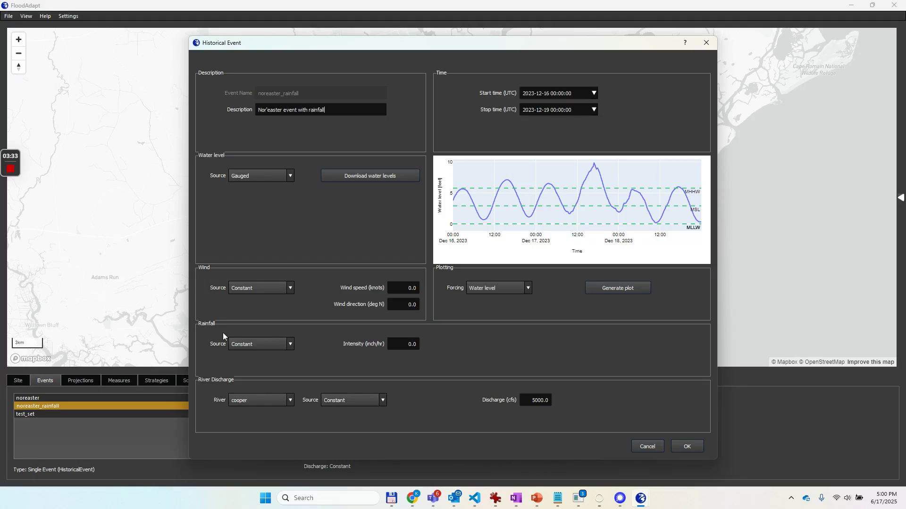
pyautogui.click(248, 343)
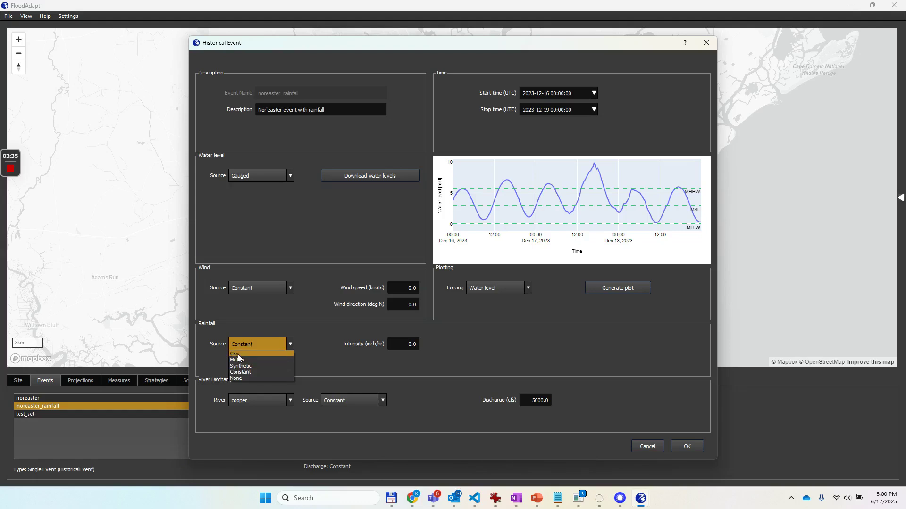
pyautogui.click(241, 355)
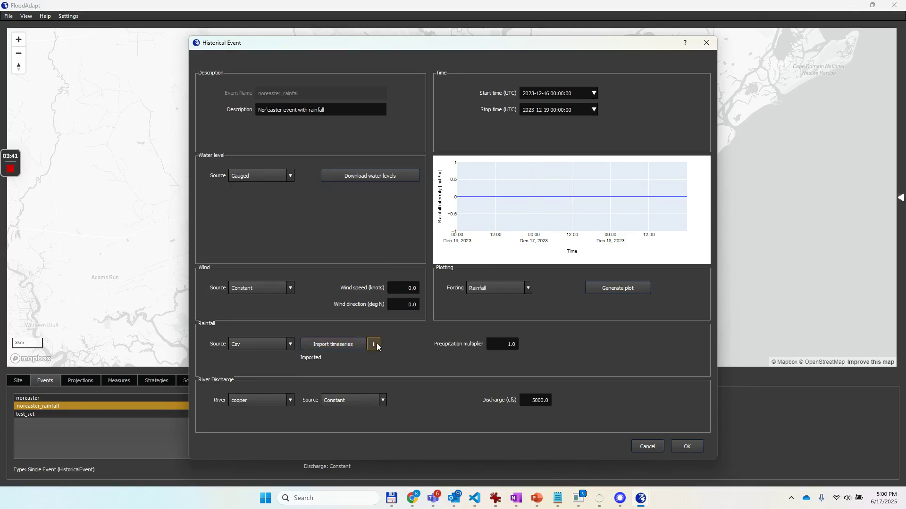
pyautogui.click(375, 346)
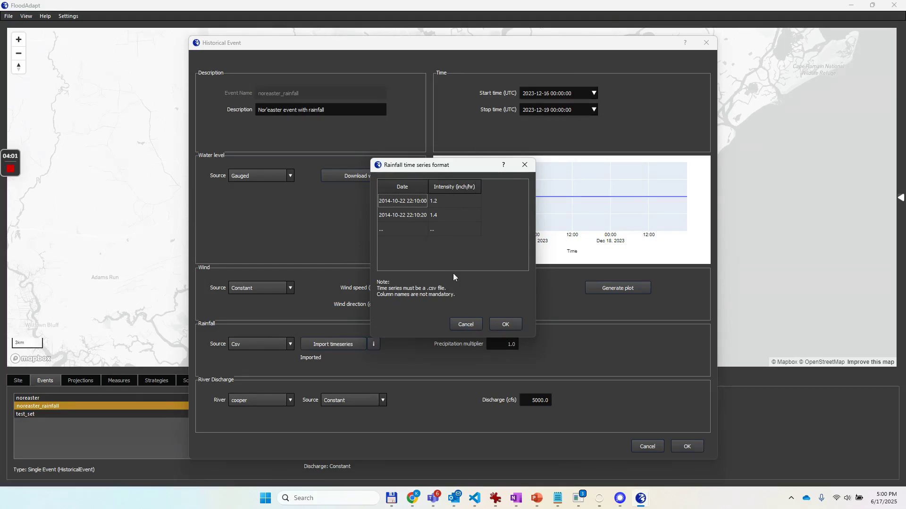
pyautogui.click(465, 325)
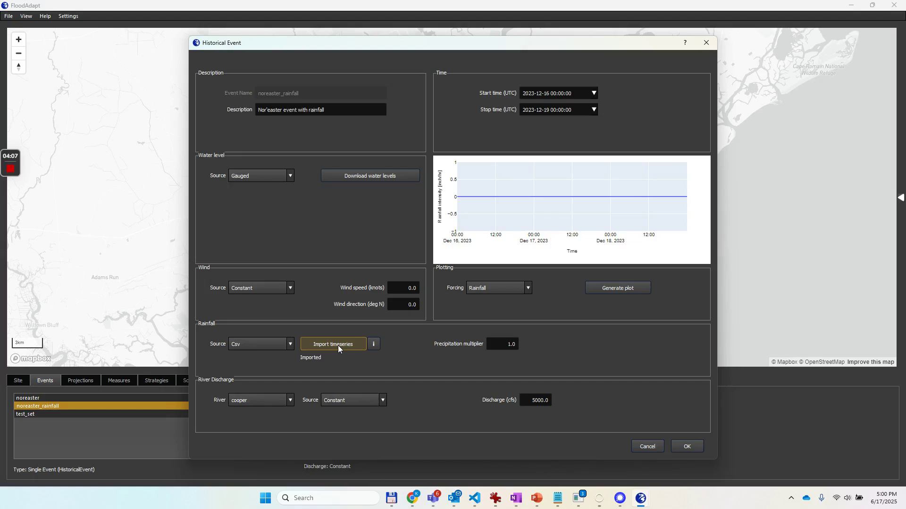
# Import rainfall.csv from the testingFiles folder as the event's rainfall time series.
pyautogui.click(337, 345)
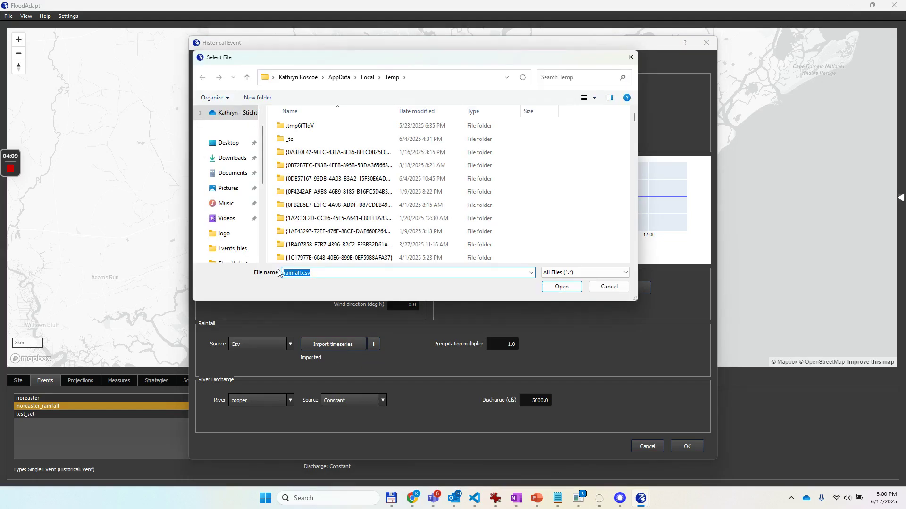
pyautogui.scroll(-2, 221, 198)
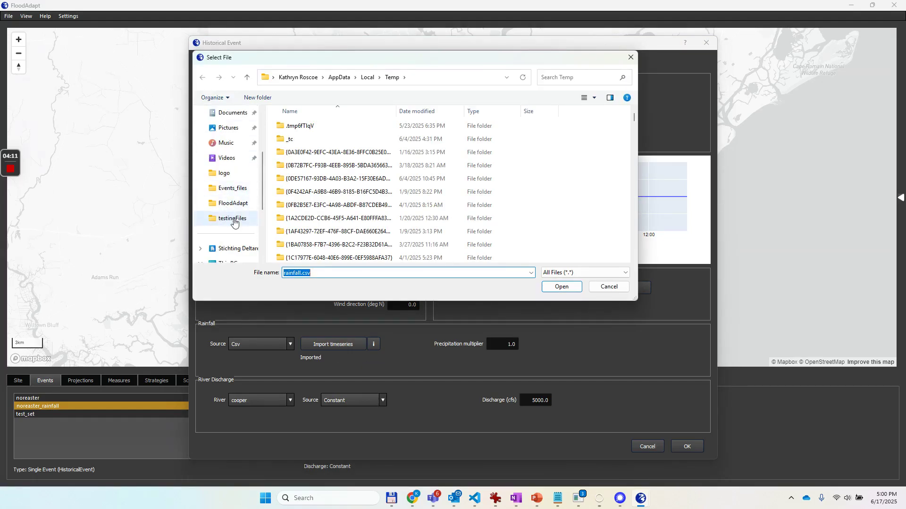
pyautogui.click(244, 223)
pyautogui.click(306, 258)
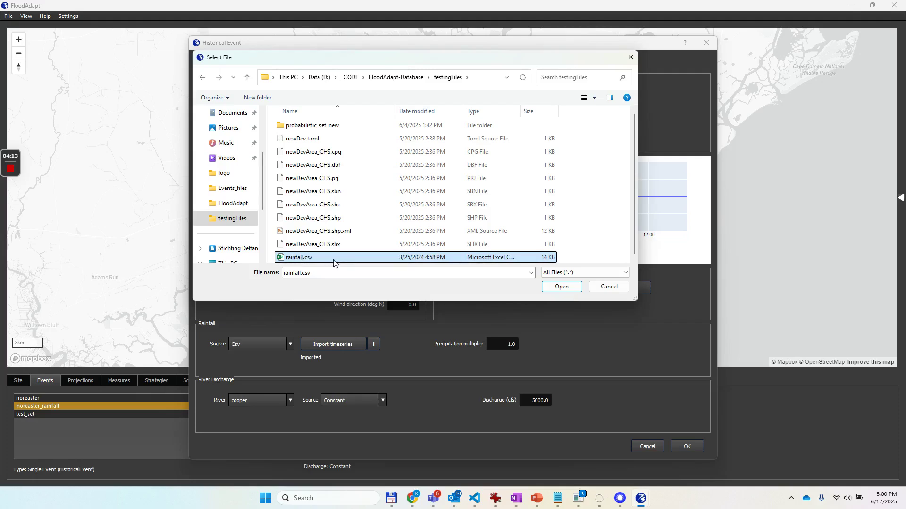
pyautogui.click(561, 287)
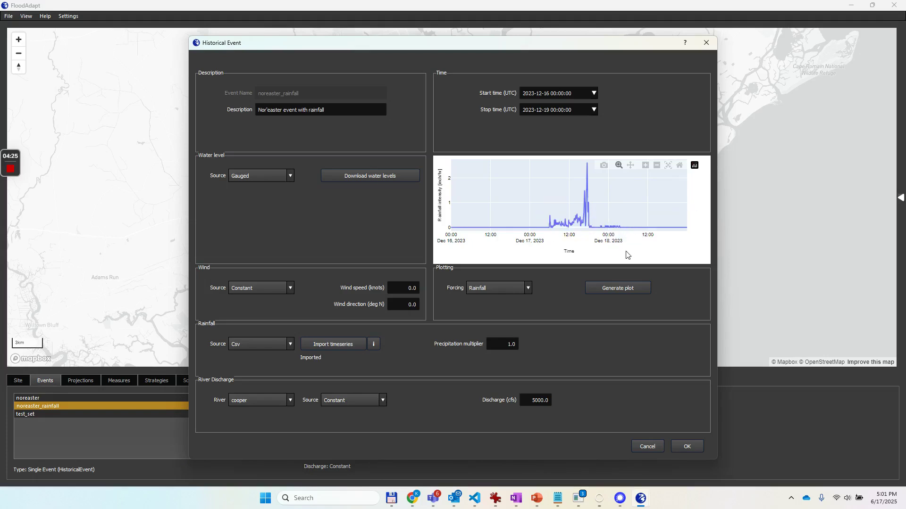
# Plot the water level forcing, switch the plot back to Rainfall, and save the noreaster_rainfall event.
pyautogui.click(525, 288)
pyautogui.click(509, 295)
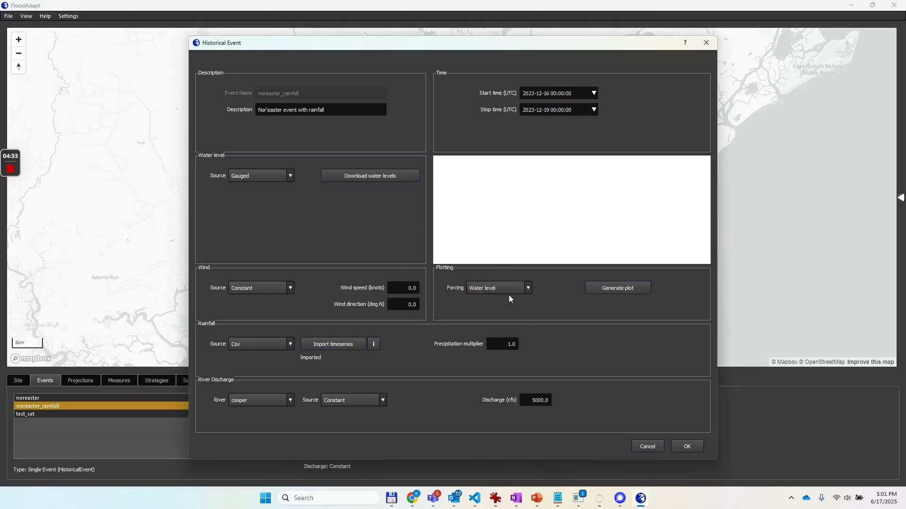
pyautogui.click(524, 293)
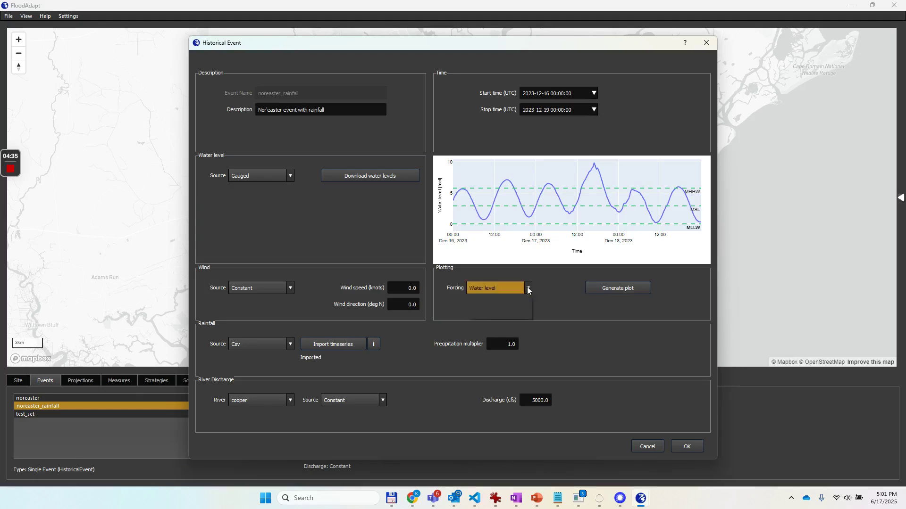
pyautogui.click(509, 316)
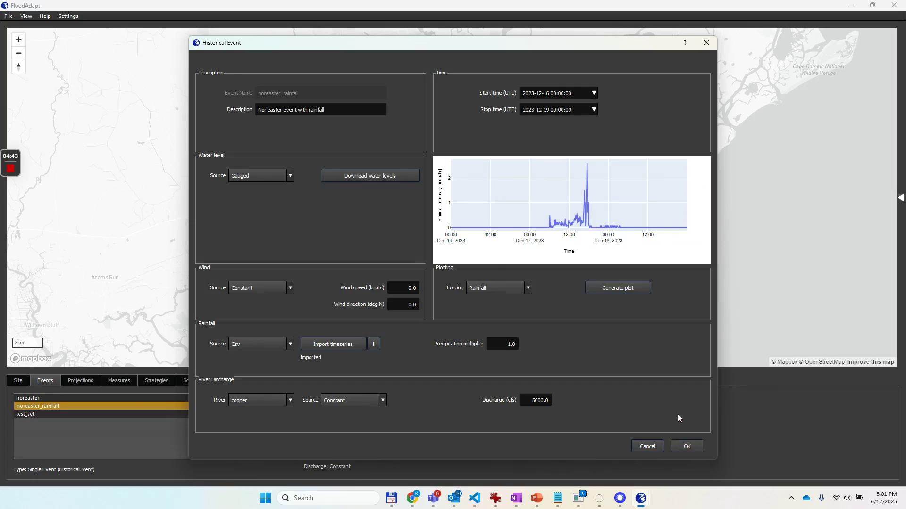
pyautogui.click(688, 449)
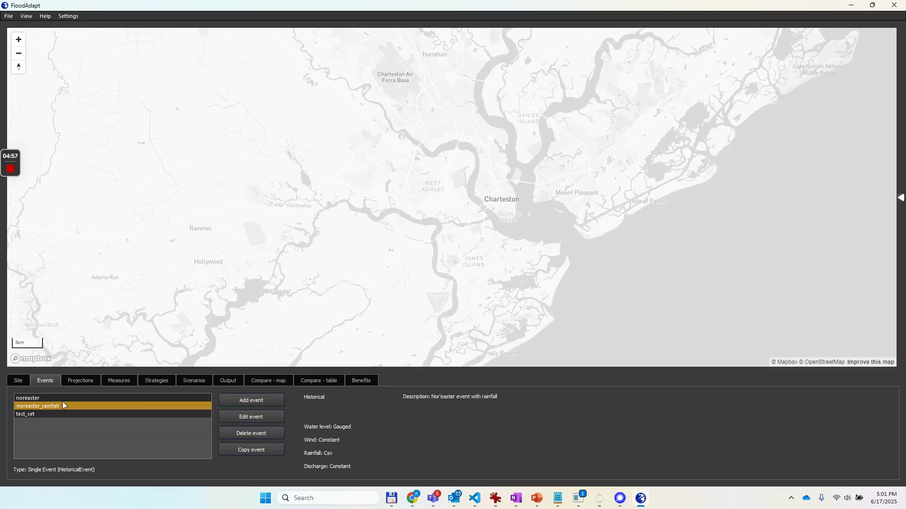
# Copy the noreaster_rainfall event as noreaster_rainfall_synthetic with the description "Nor'easter event with synthetic rainfall".
pyautogui.click(267, 451)
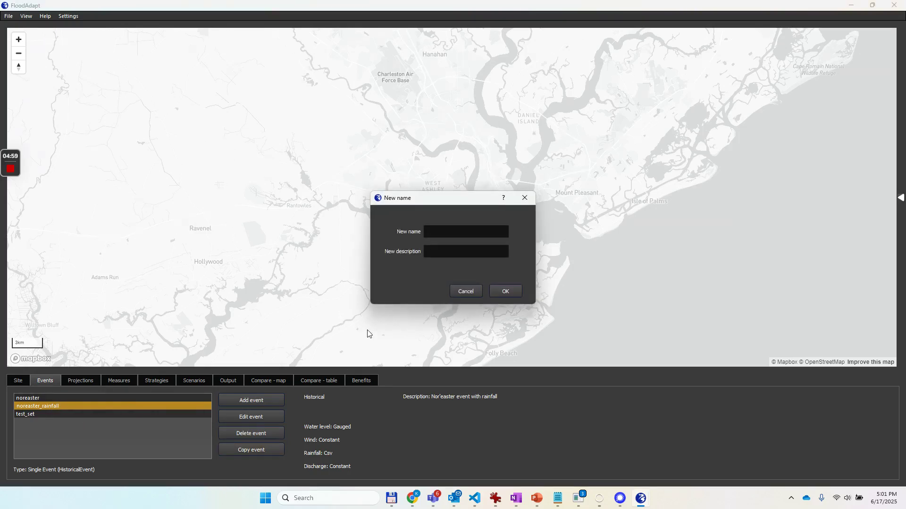
pyautogui.write('noreaster_rainfall_synthetic')
pyautogui.press('Tab')
pyautogui.write("Nor'easter")
pyautogui.write(' eent w')
pyautogui.press('BackSpace')
pyautogui.press('BackSpace')
pyautogui.press('BackSpace')
pyautogui.press('BackSpace')
pyautogui.press('BackSpace')
pyautogui.write('vent with sy')
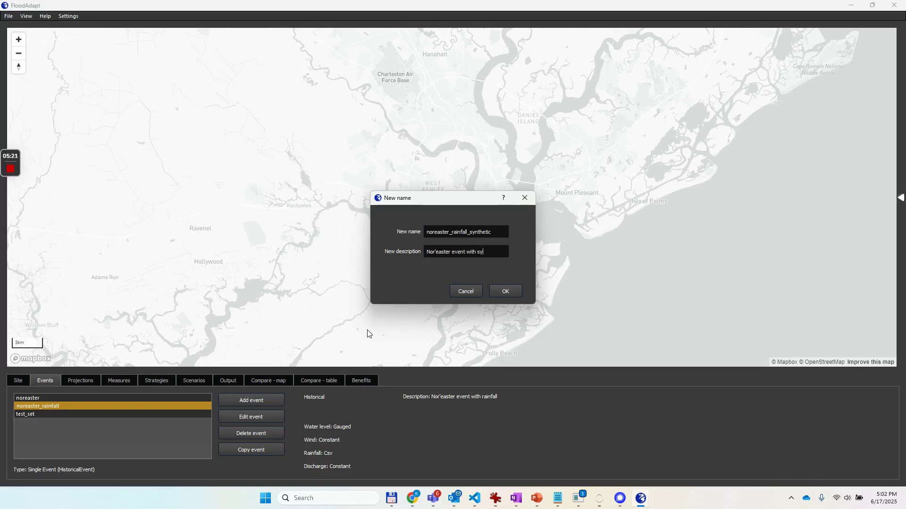
pyautogui.write('nthetic rainfall')
pyautogui.click(501, 293)
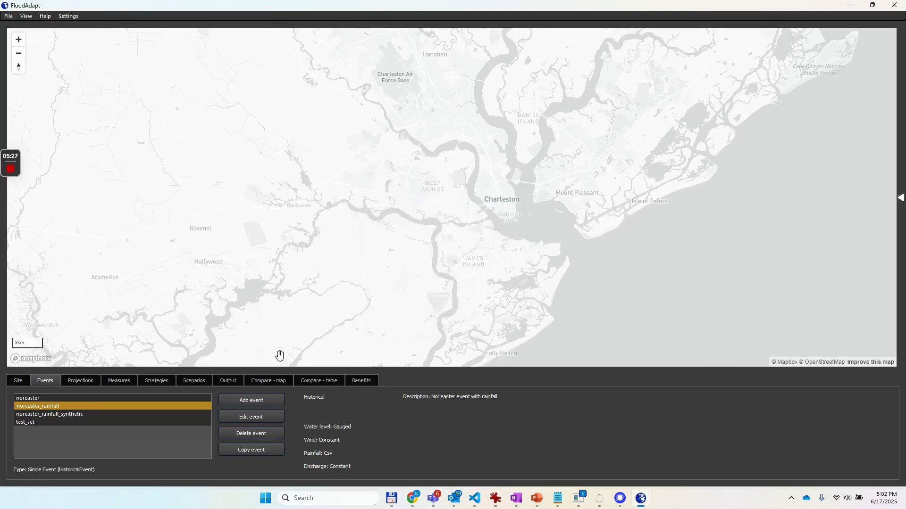
# Edit noreaster_rainfall_synthetic to use Synthetic rainfall with 4 inches of cumulative rainfall and a duration of 12 hours.
pyautogui.click(54, 417)
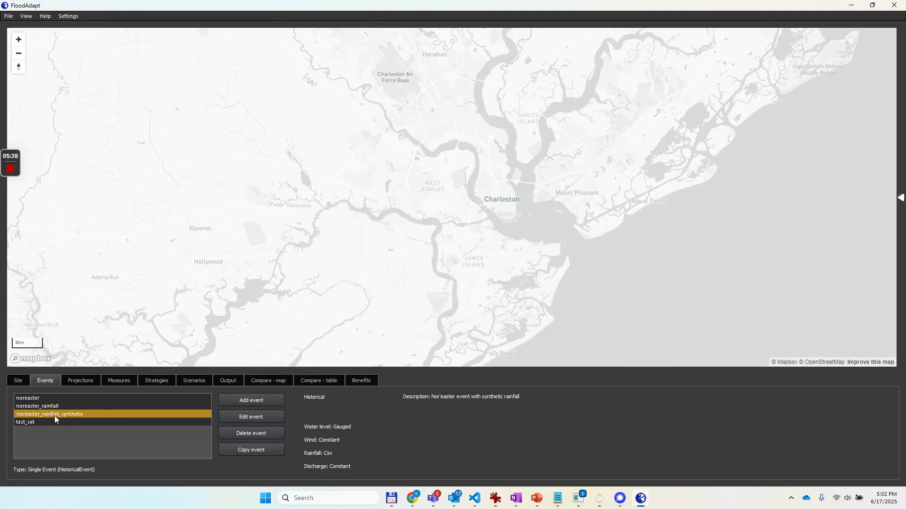
pyautogui.click(263, 415)
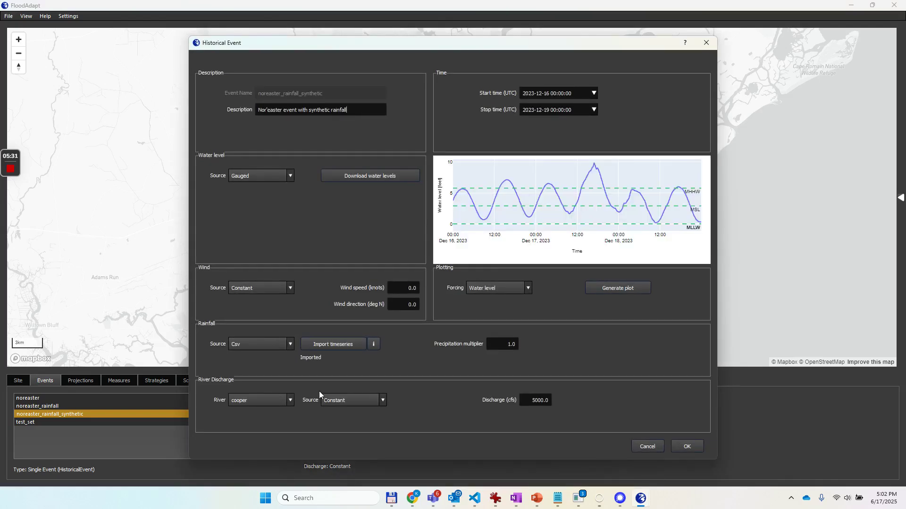
pyautogui.click(269, 344)
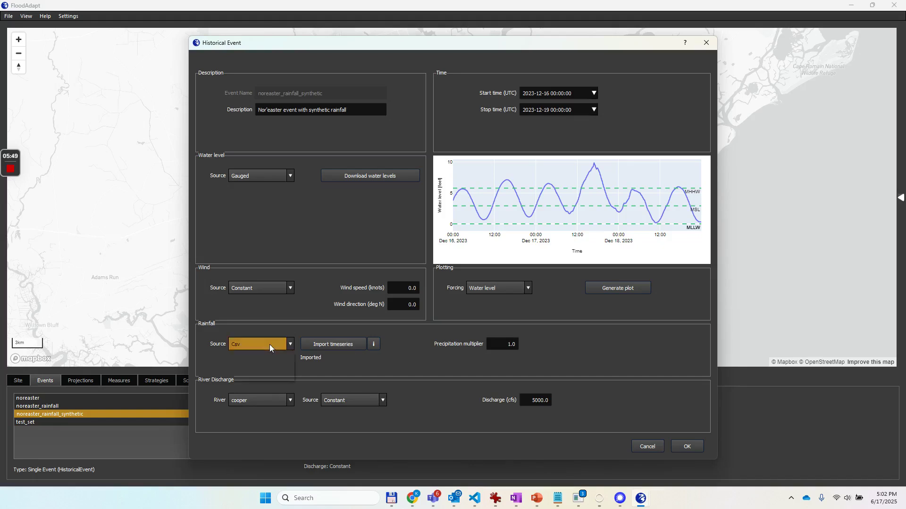
pyautogui.click(243, 368)
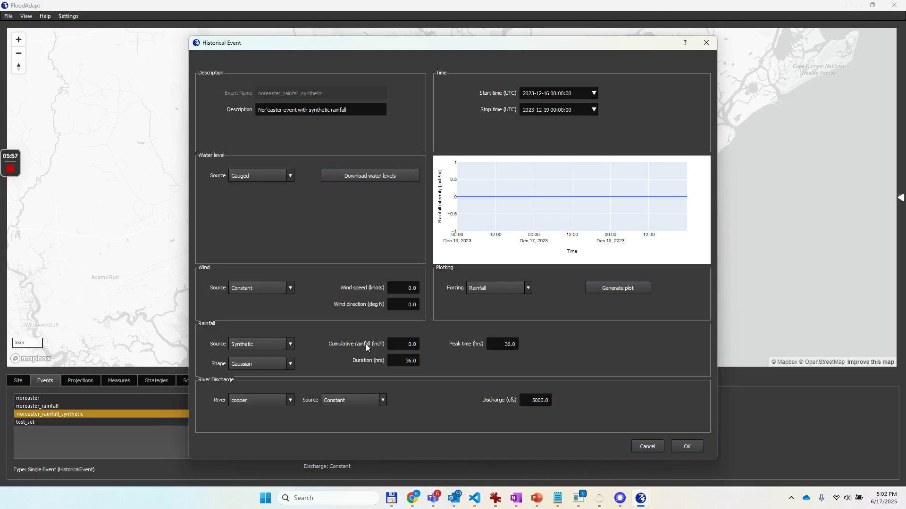
pyautogui.doubleClick(416, 345)
pyautogui.write('4')
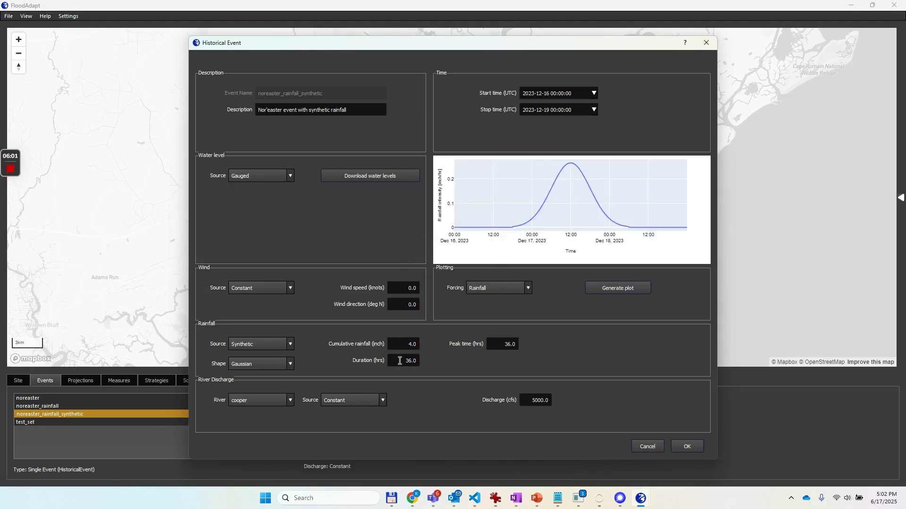
pyautogui.doubleClick(408, 361)
pyautogui.write('12')
pyautogui.press('Return')
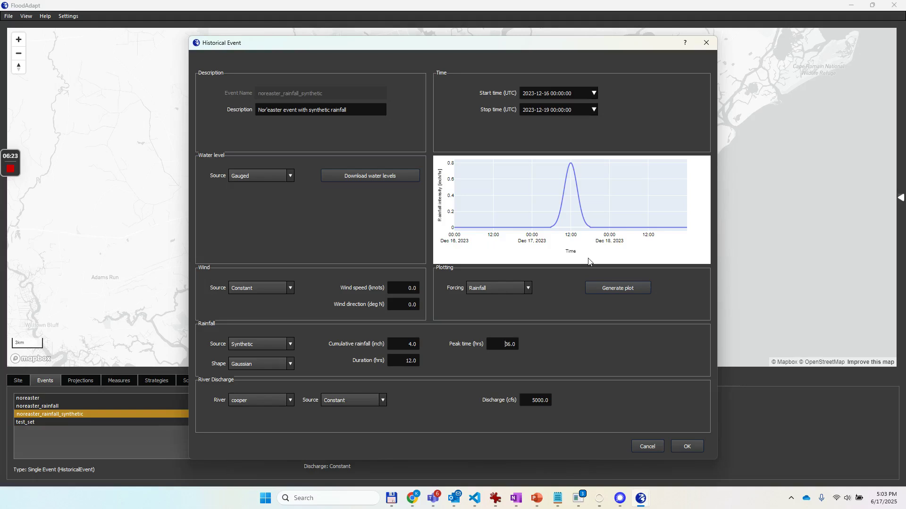
# Set the synthetic rainfall shape to SCS and save the event.
pyautogui.click(290, 363)
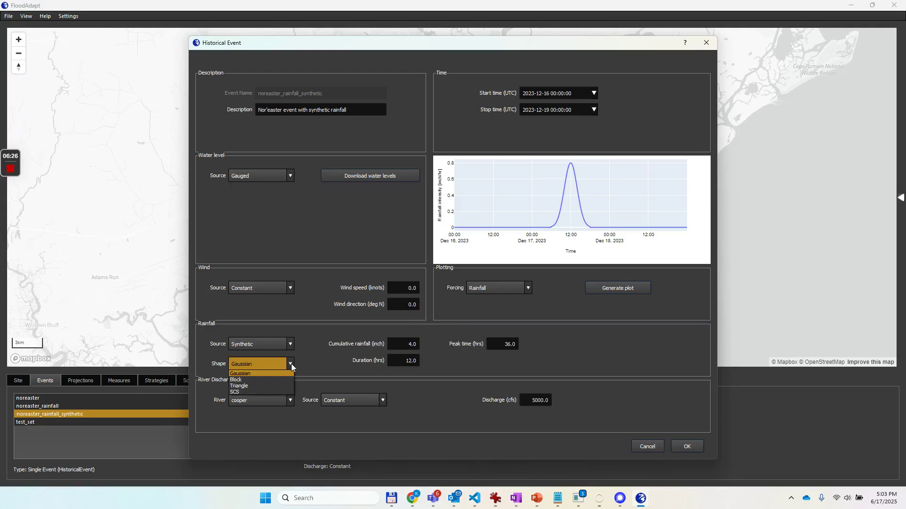
pyautogui.click(245, 392)
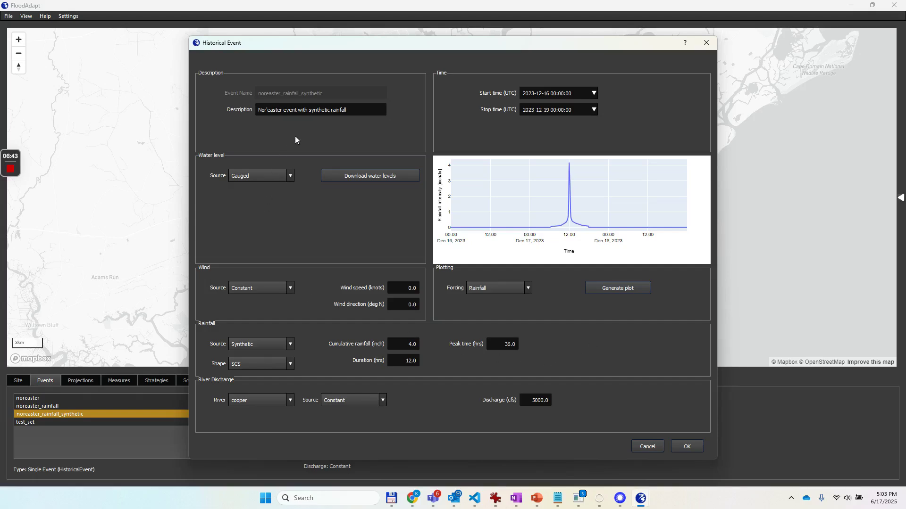
pyautogui.click(688, 447)
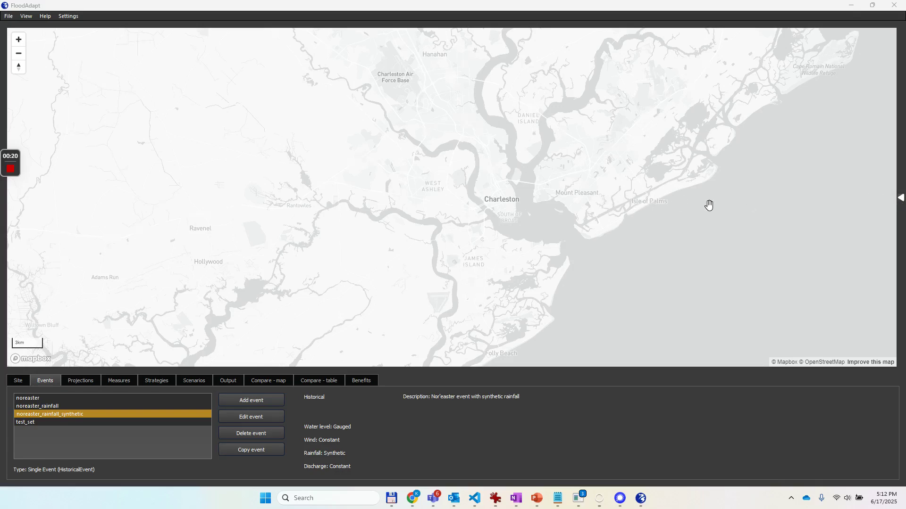
# Show the Events documentation beside the map and hide it again.
pyautogui.click(901, 198)
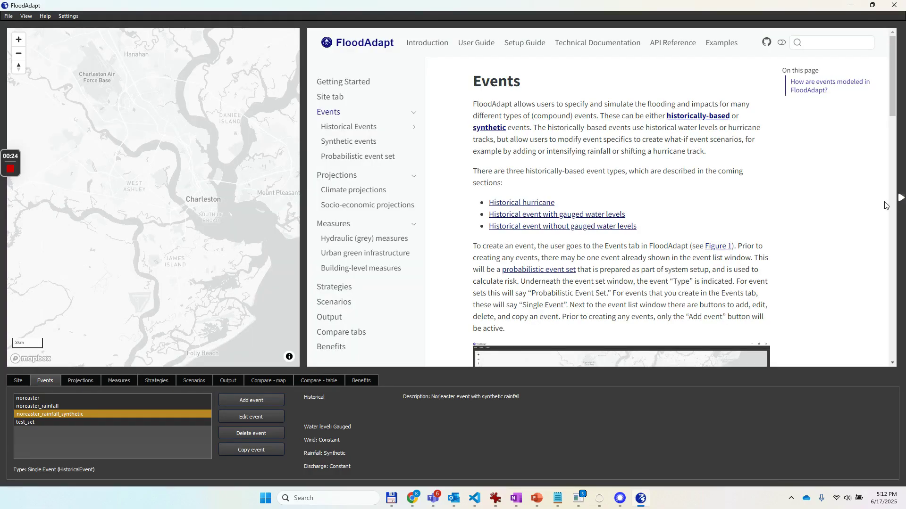
pyautogui.click(901, 198)
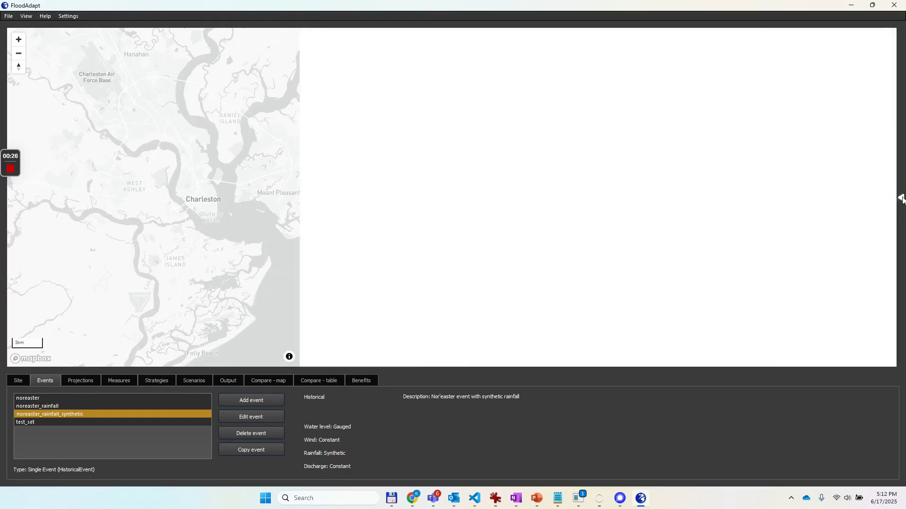